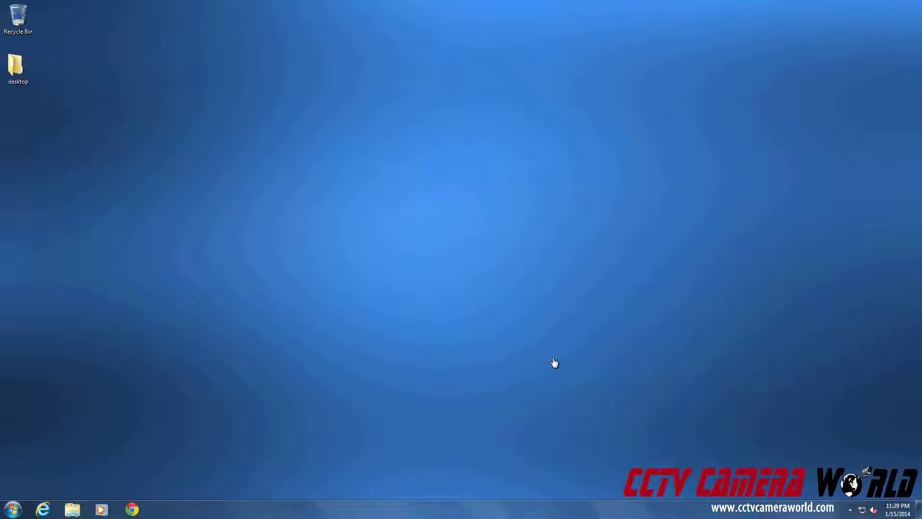
pyautogui.click(42, 510)
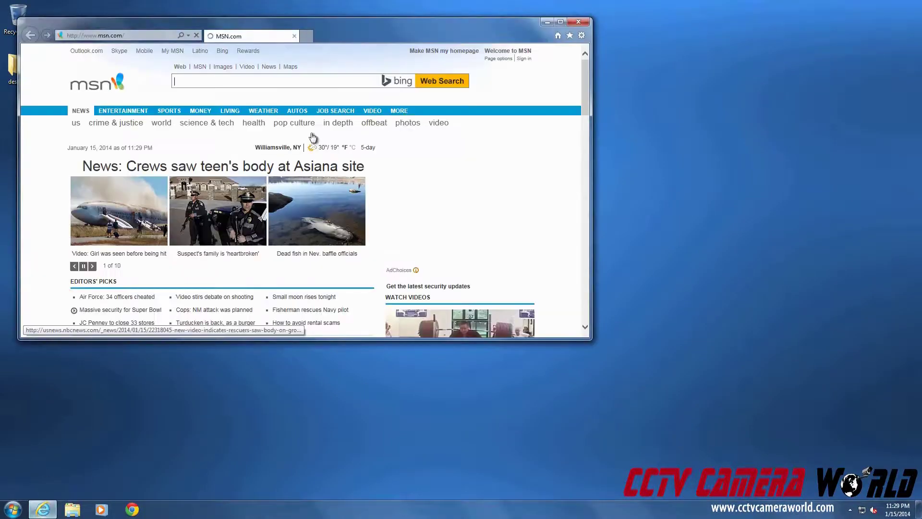
pyautogui.doubleClick(386, 36)
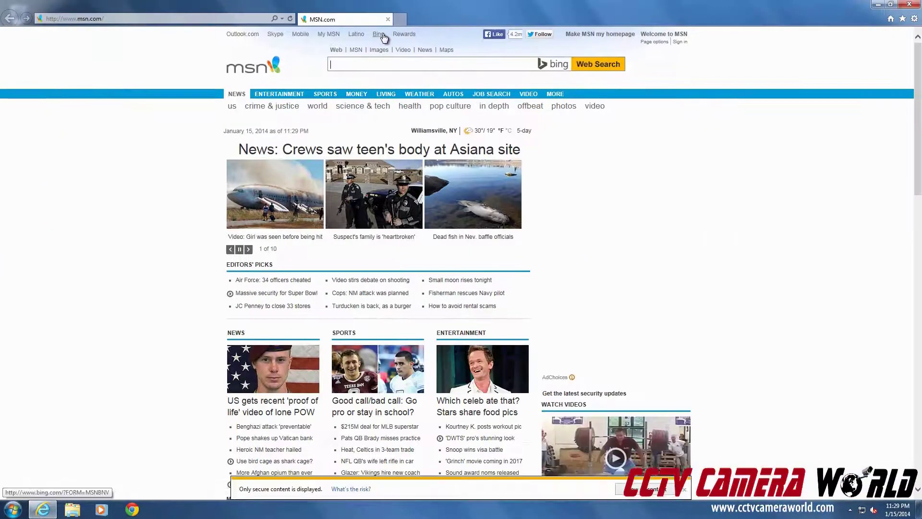
pyautogui.click(217, 20)
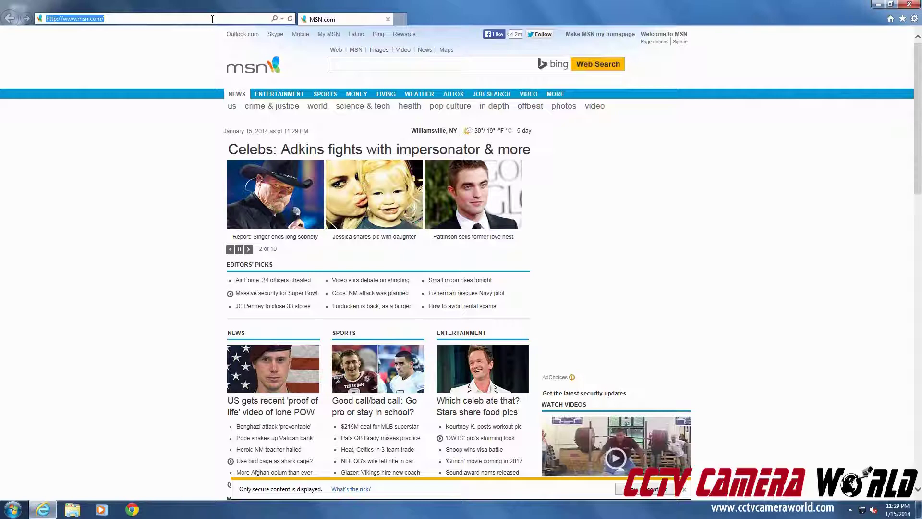
pyautogui.write('demodvr122.no-ip.biz:8080/')
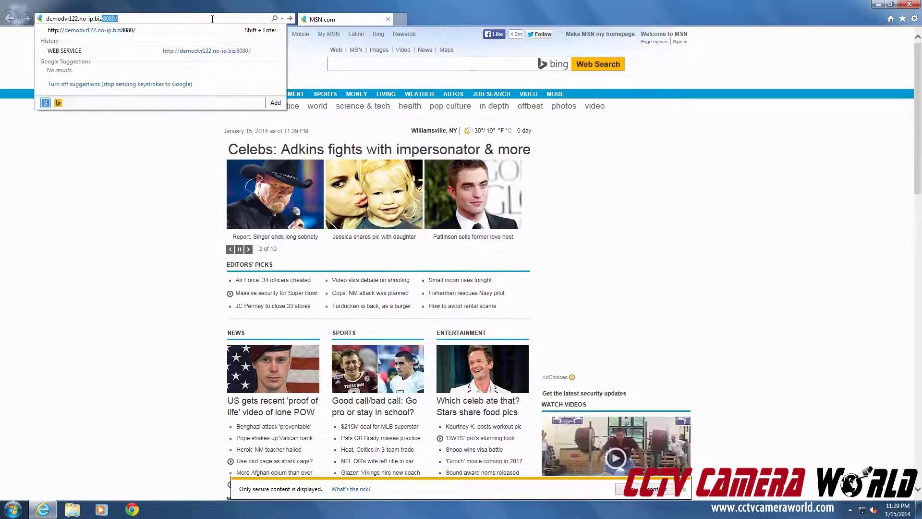
pyautogui.press('Home')
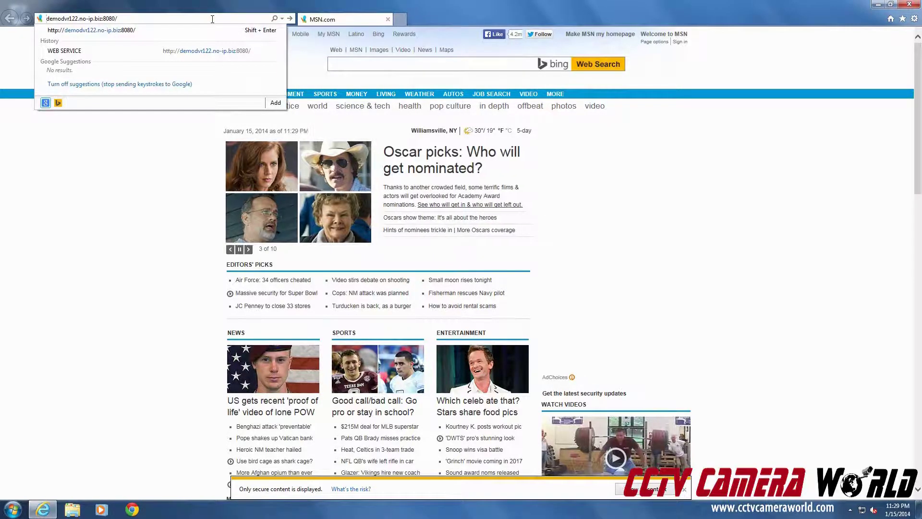
pyautogui.write('http://')
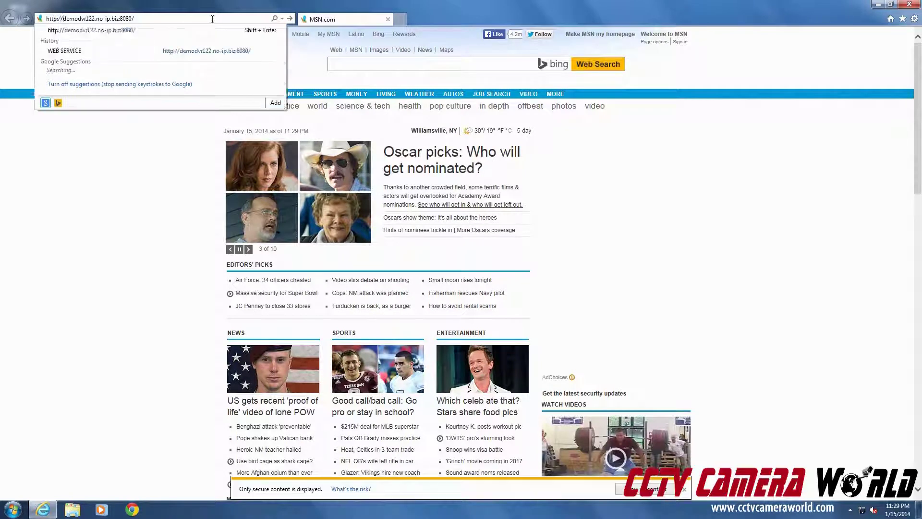
pyautogui.press('End')
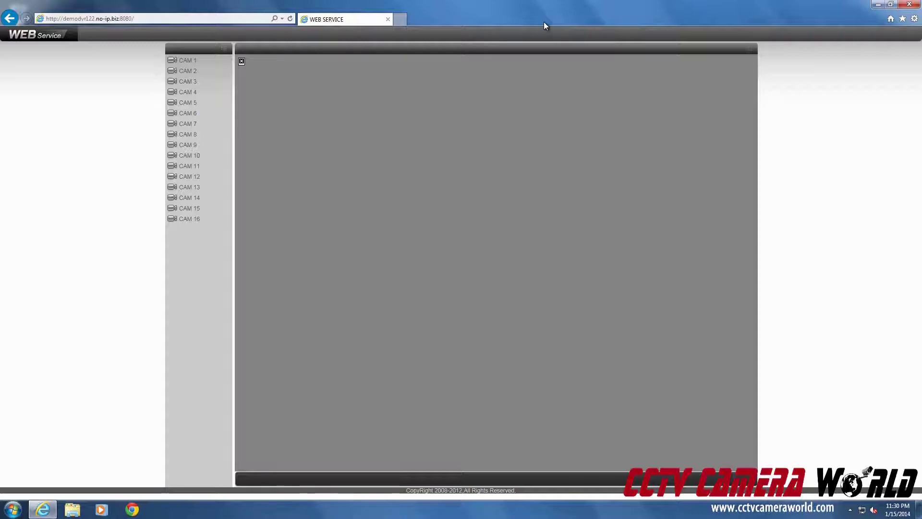
# Open the Tools menu once the DVR page listing CAM 1–CAM 16 has loaded
pyautogui.click(914, 19)
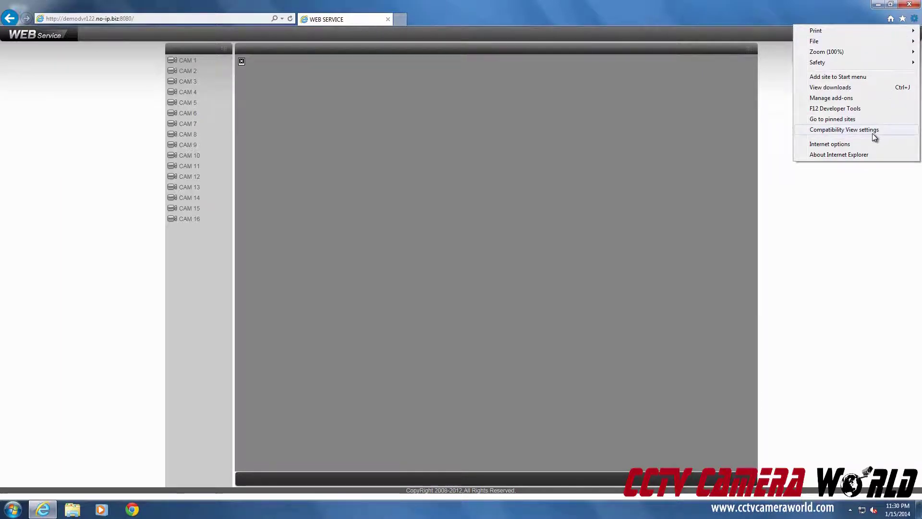
# In About Internet Explorer, clear 'Install new versions automatically' and approve the permission prompt
pyautogui.click(915, 20)
pyautogui.click(914, 20)
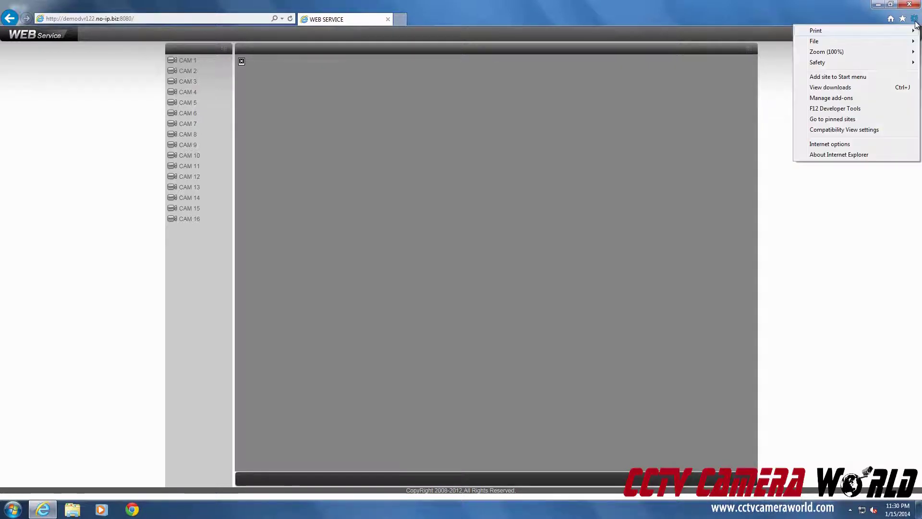
pyautogui.click(831, 154)
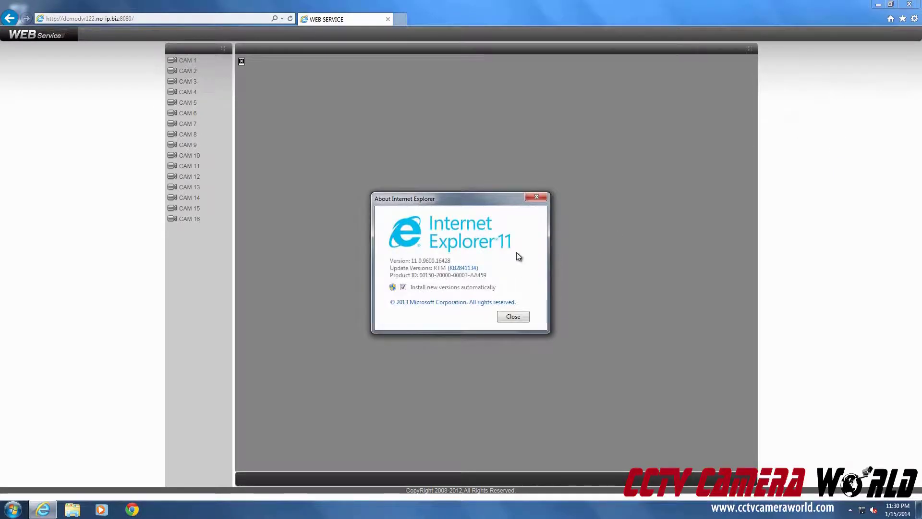
pyautogui.click(403, 287)
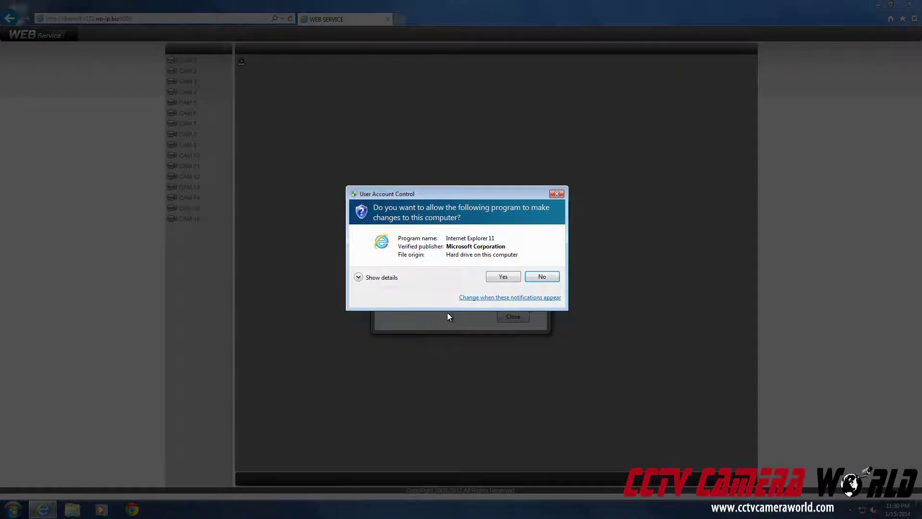
pyautogui.click(501, 277)
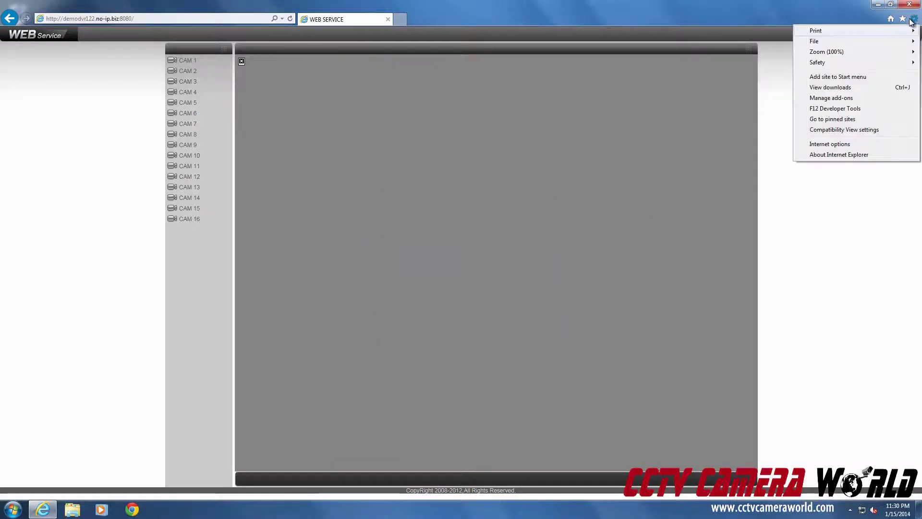
# Add no-ip.biz to the Compatibility View list
pyautogui.click(829, 133)
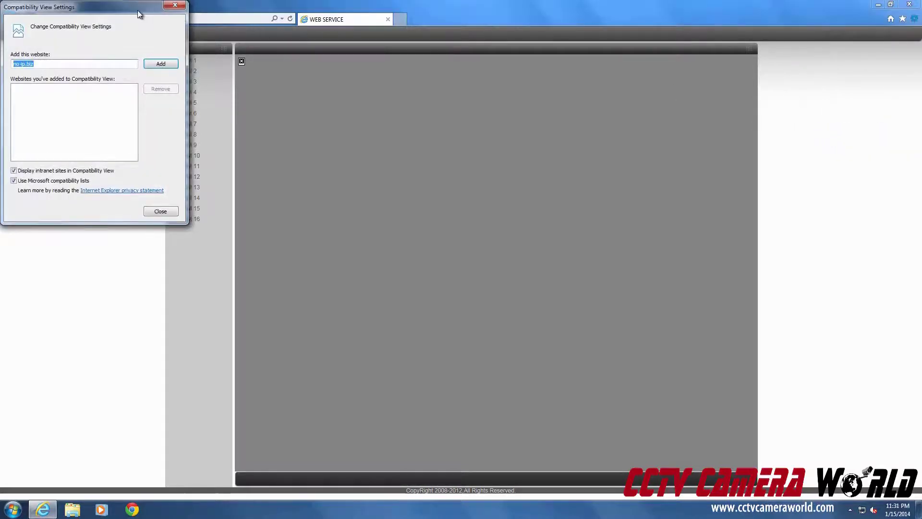
pyautogui.moveTo(139, 15); pyautogui.dragTo(536, 106)
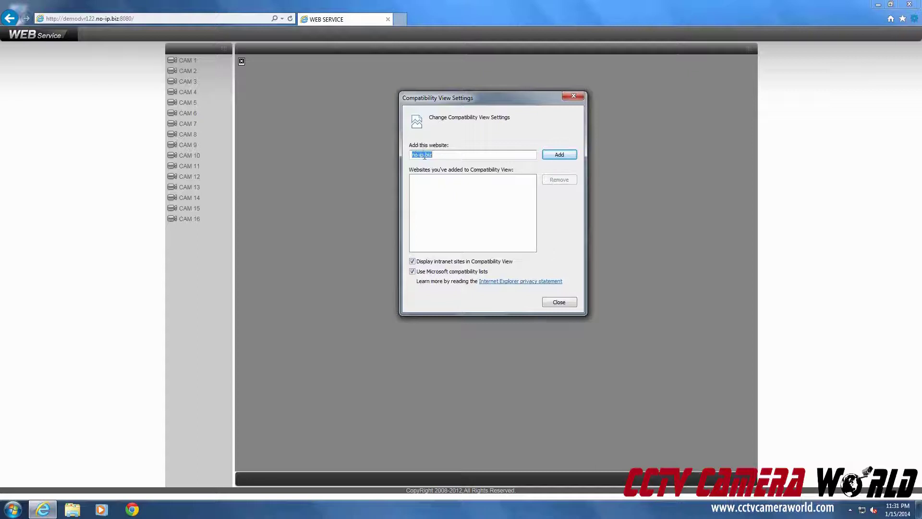
pyautogui.click(552, 155)
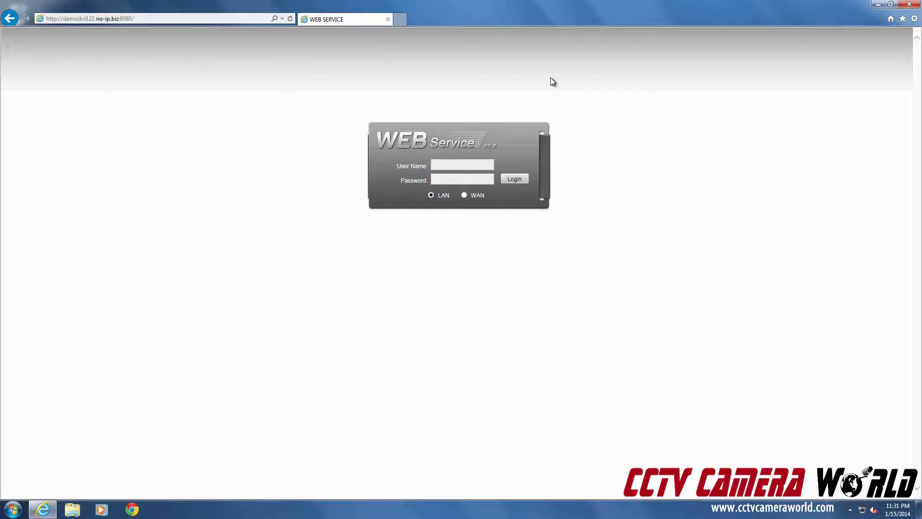
pyautogui.click(914, 19)
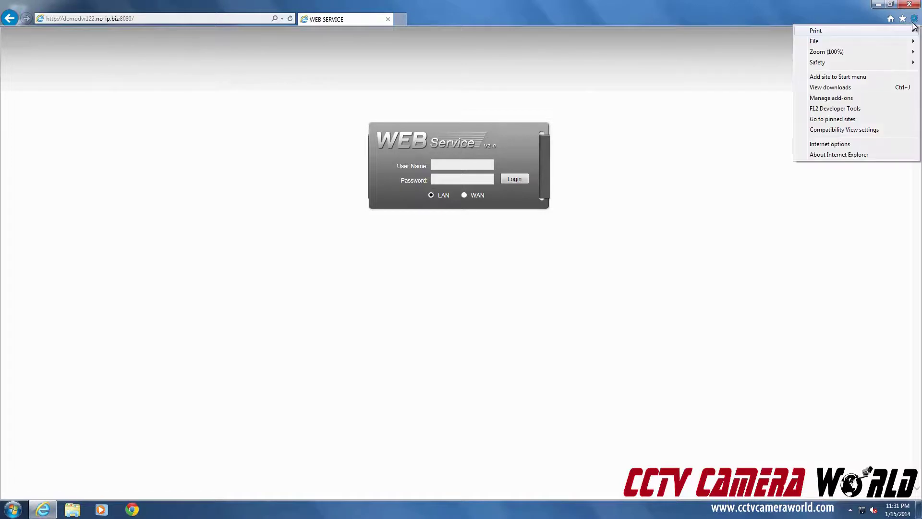
pyautogui.click(829, 143)
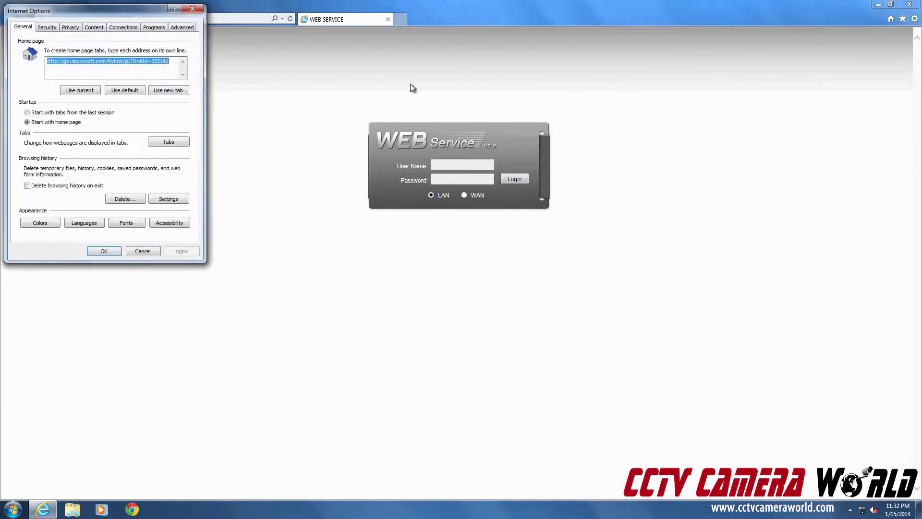
pyautogui.moveTo(113, 18); pyautogui.dragTo(417, 76)
pyautogui.click(351, 89)
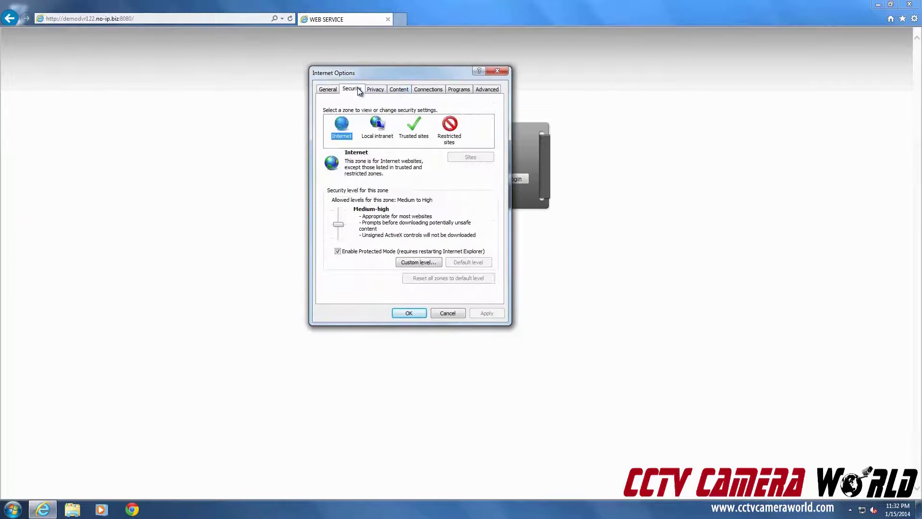
pyautogui.click(415, 135)
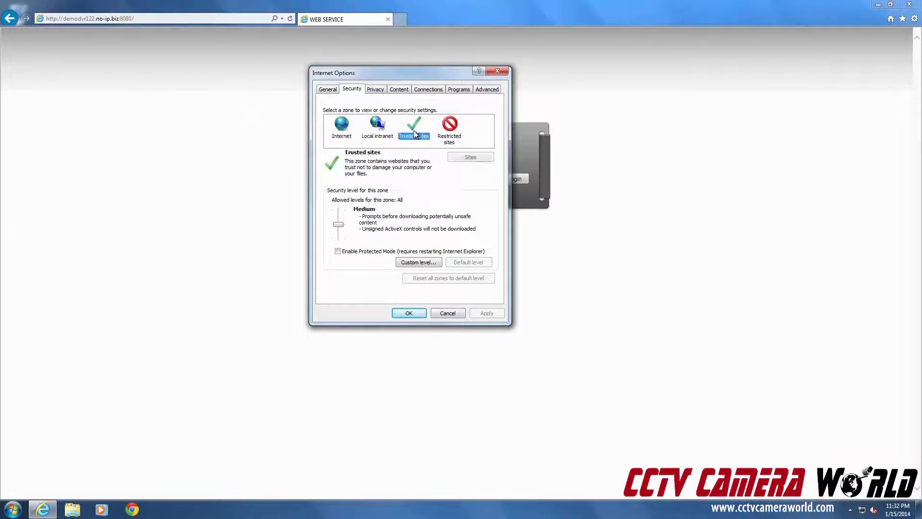
pyautogui.click(464, 157)
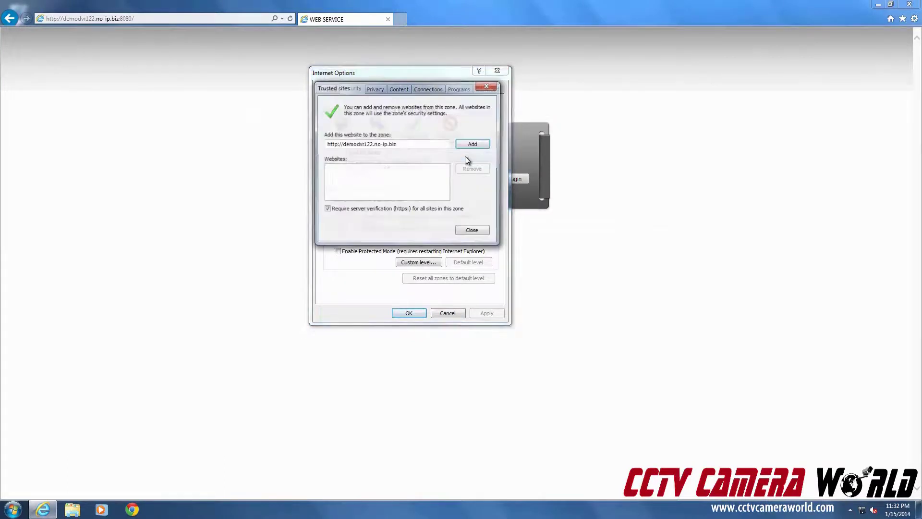
pyautogui.click(326, 210)
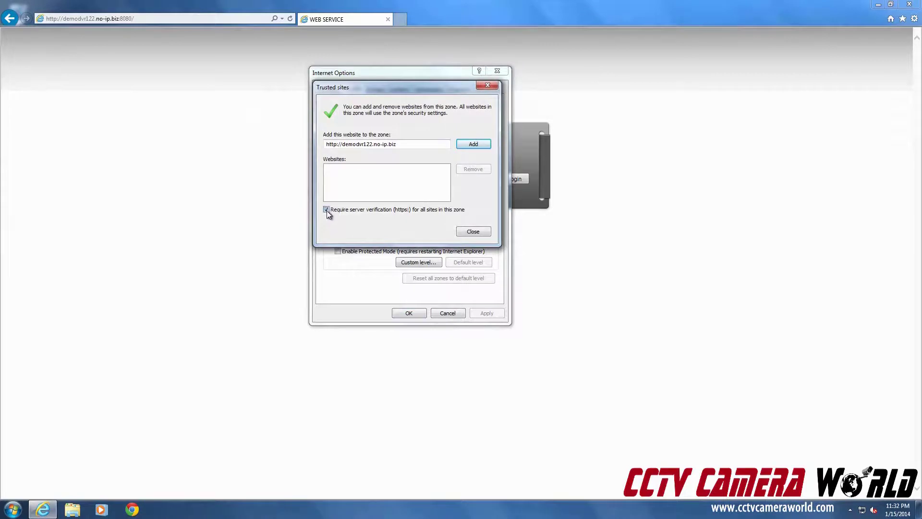
pyautogui.click(473, 146)
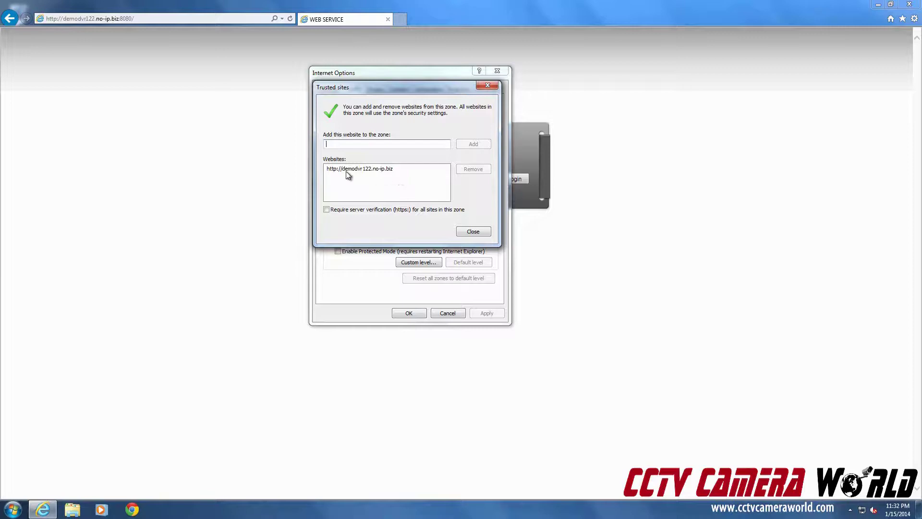
pyautogui.click(473, 231)
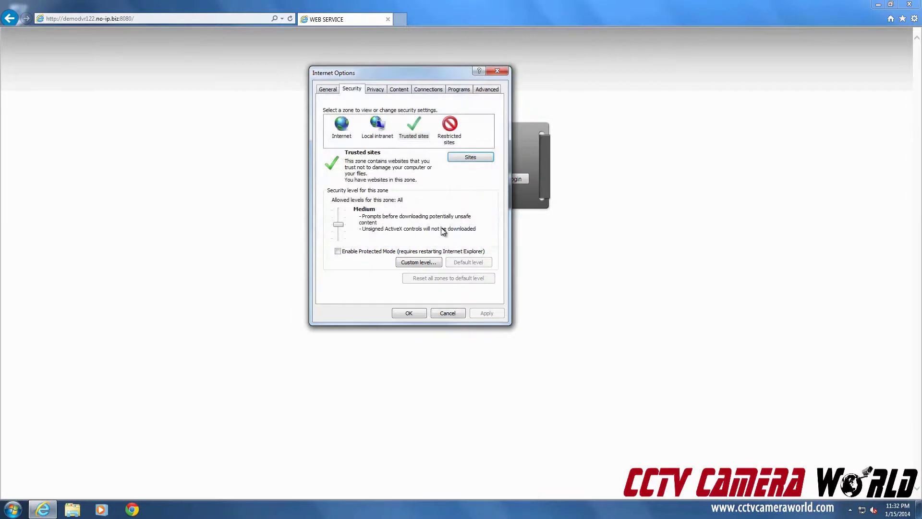
# In Trusted sites custom level, enable Allow Scriptlets, ActiveX automatic prompting, and webpage video and animation
pyautogui.click(420, 125)
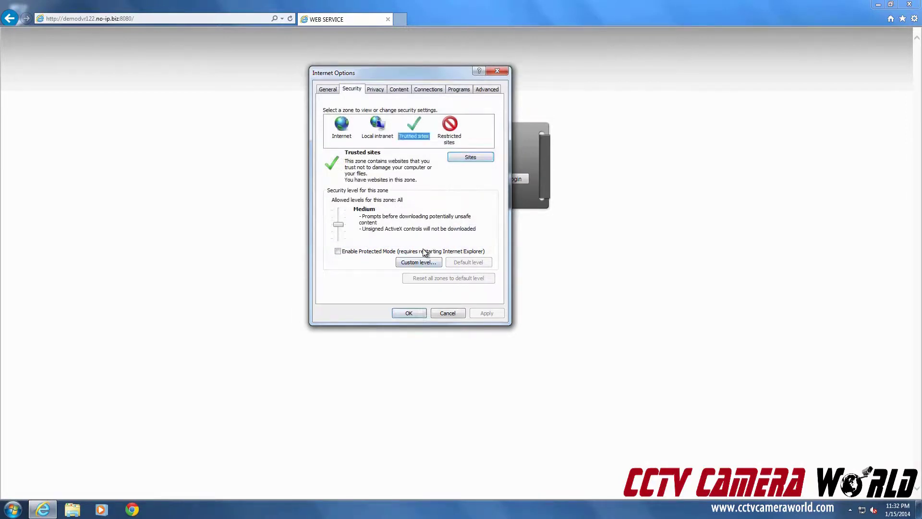
pyautogui.click(419, 262)
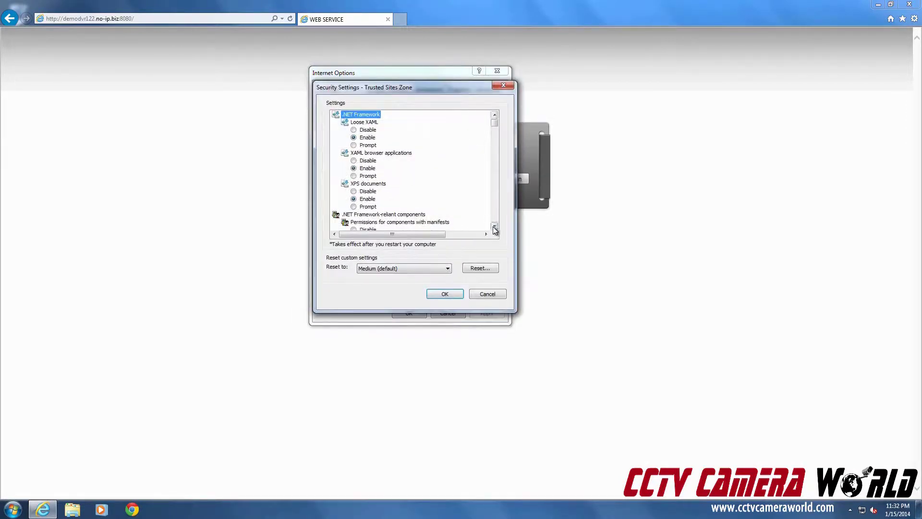
pyautogui.scroll(-5, 494, 227)
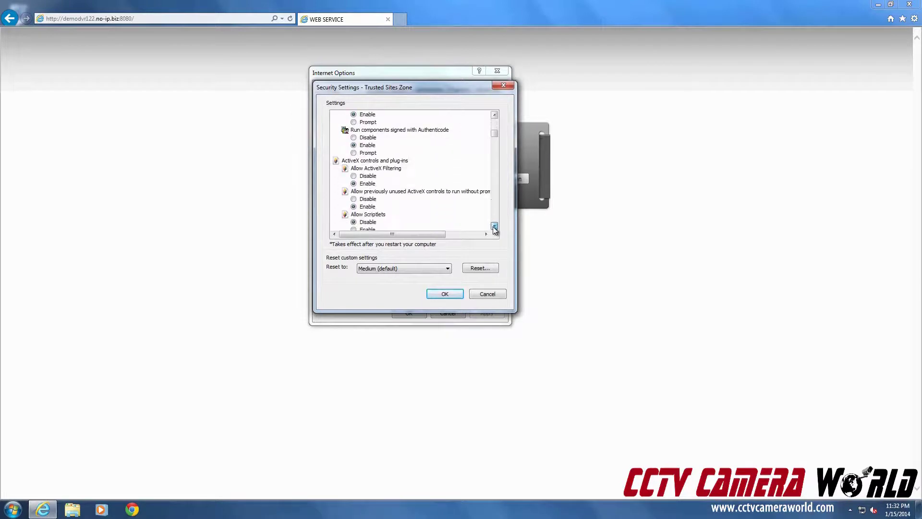
pyautogui.scroll(-1, 494, 227)
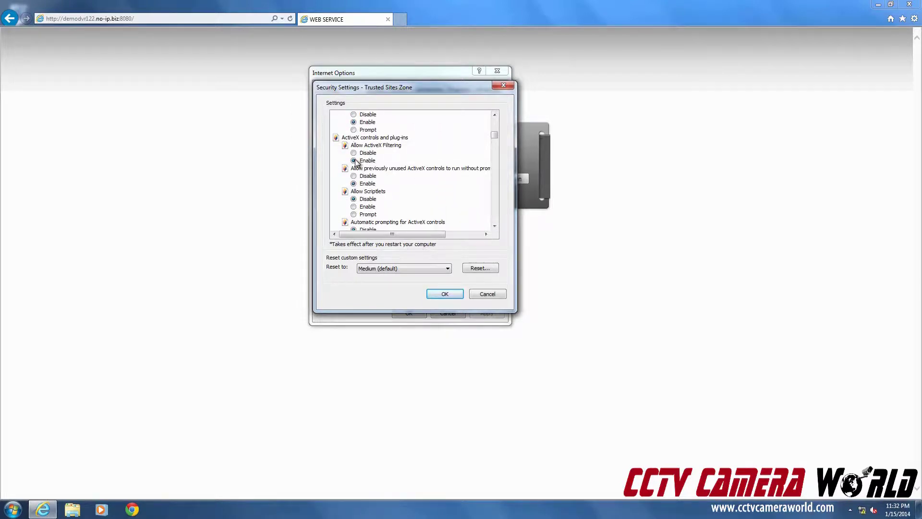
pyautogui.click(366, 207)
pyautogui.scroll(-2, 497, 226)
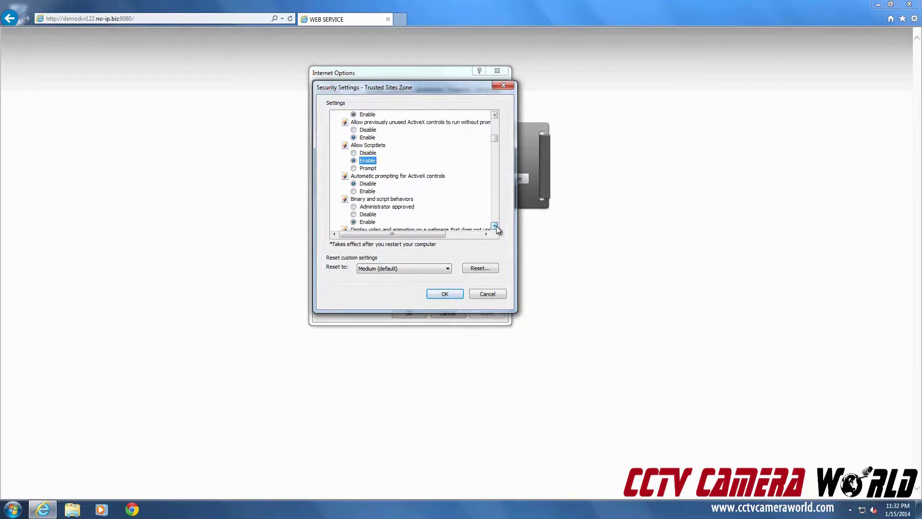
pyautogui.scroll(-2, 496, 225)
pyautogui.click(367, 161)
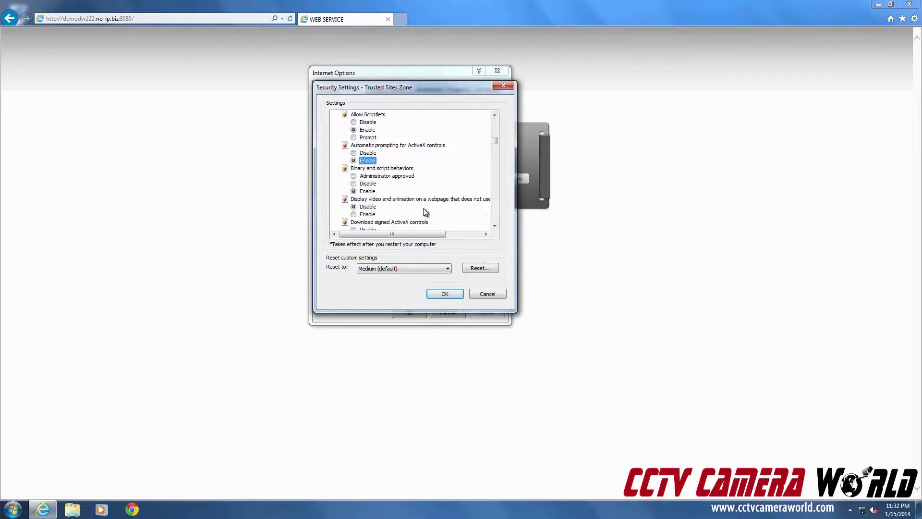
pyautogui.click(367, 214)
# Enable signed and unsigned ActiveX downloads, unsafe ActiveX scripting, domain ActiveX without prompt, and antimalware scanning
pyautogui.click(495, 227)
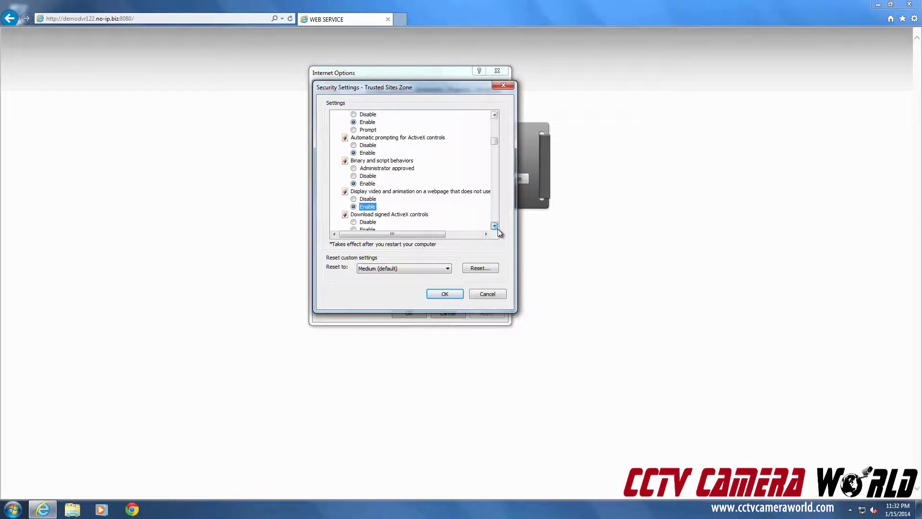
pyautogui.scroll(-3, 497, 230)
pyautogui.click(367, 168)
pyautogui.click(371, 200)
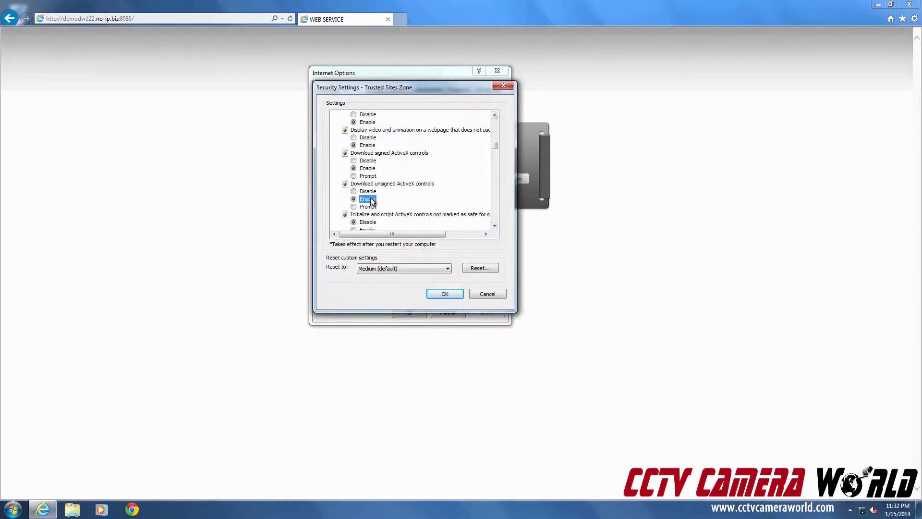
pyautogui.scroll(-3, 494, 225)
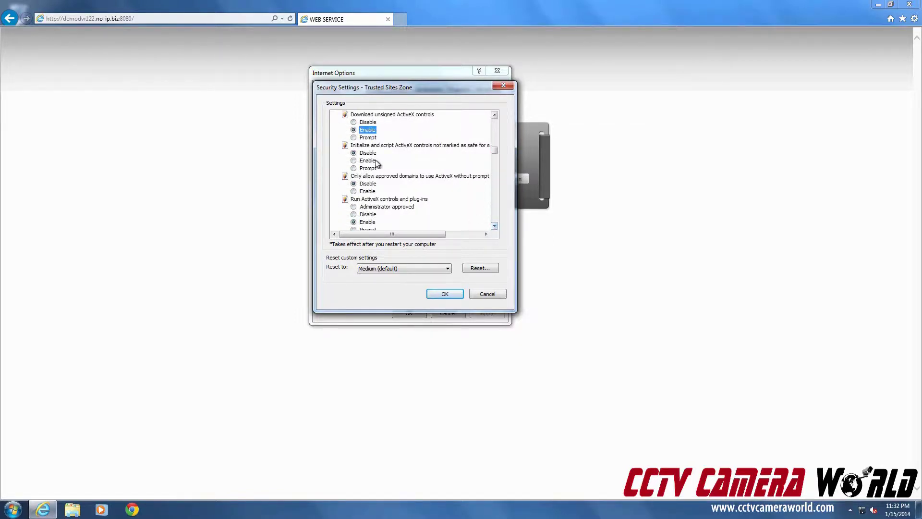
pyautogui.click(368, 161)
pyautogui.click(367, 191)
pyautogui.click(495, 226)
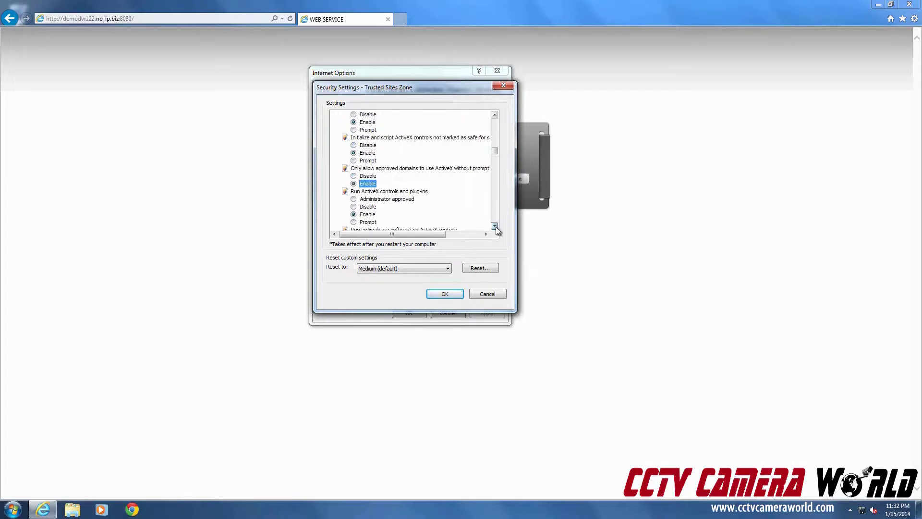
pyautogui.scroll(-3, 495, 227)
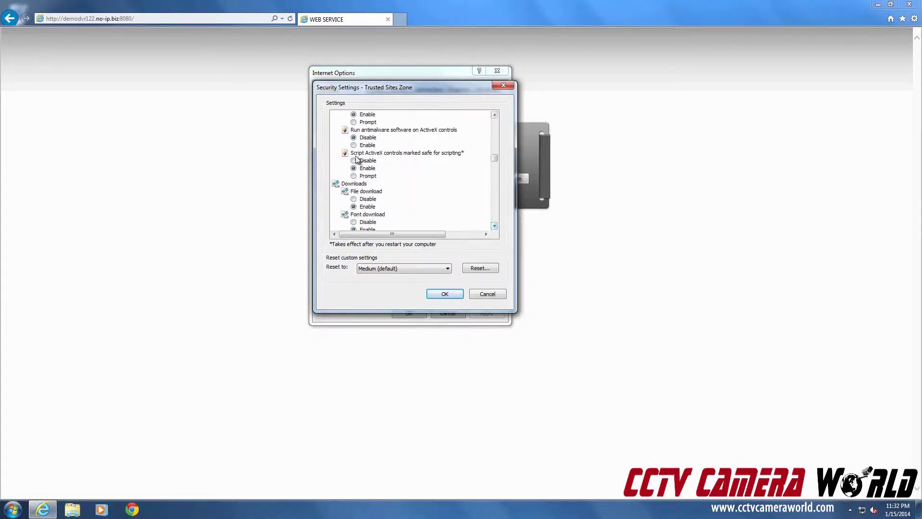
pyautogui.click(367, 145)
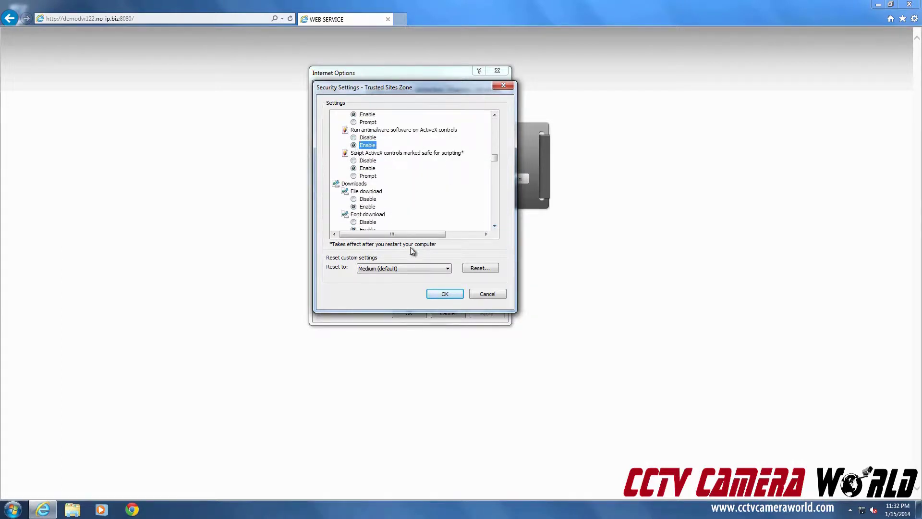
# Apply the custom Trusted sites settings, confirm the change, and close Internet Options
pyautogui.click(444, 294)
pyautogui.click(444, 266)
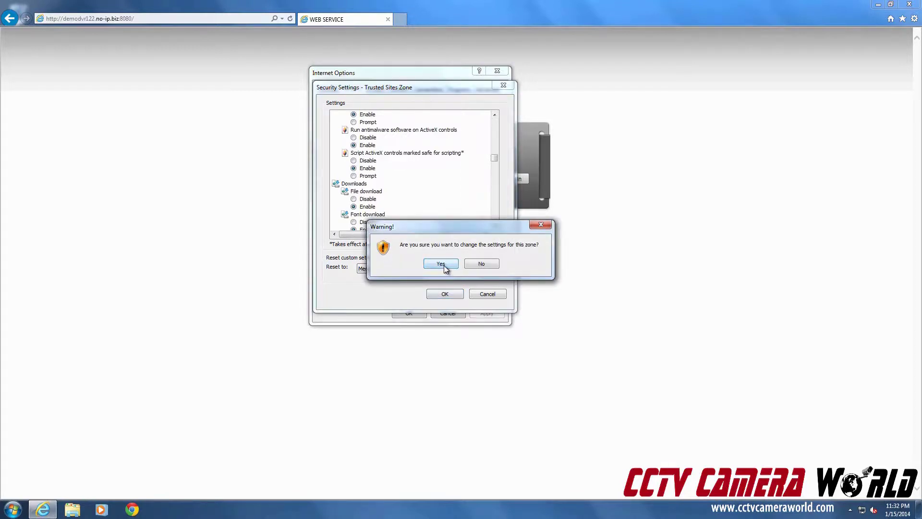
pyautogui.click(410, 313)
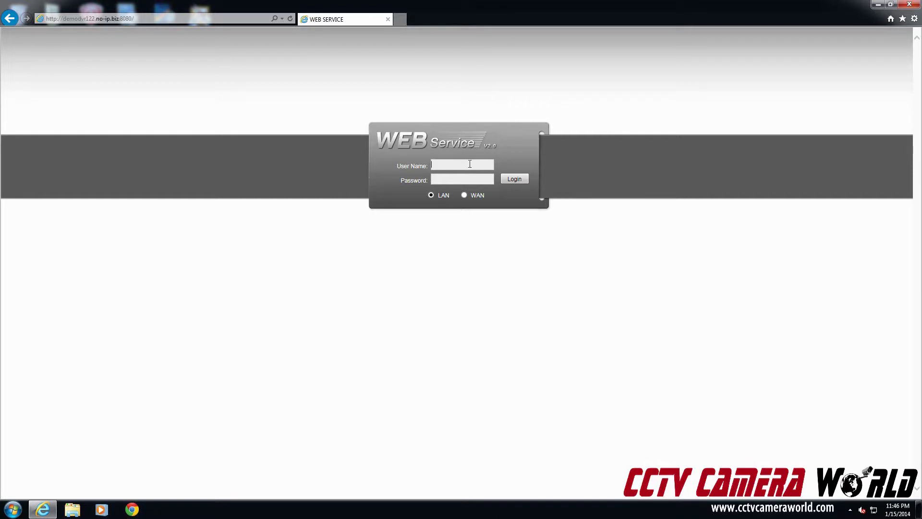
# Enter the administrator user name and password in the login fields
pyautogui.write('admin')
pyautogui.press('Tab')
pyautogui.write('admin')
# Log in, select the top-left pane of the four-camera grid, and open CAM 3 in it
pyautogui.click(510, 179)
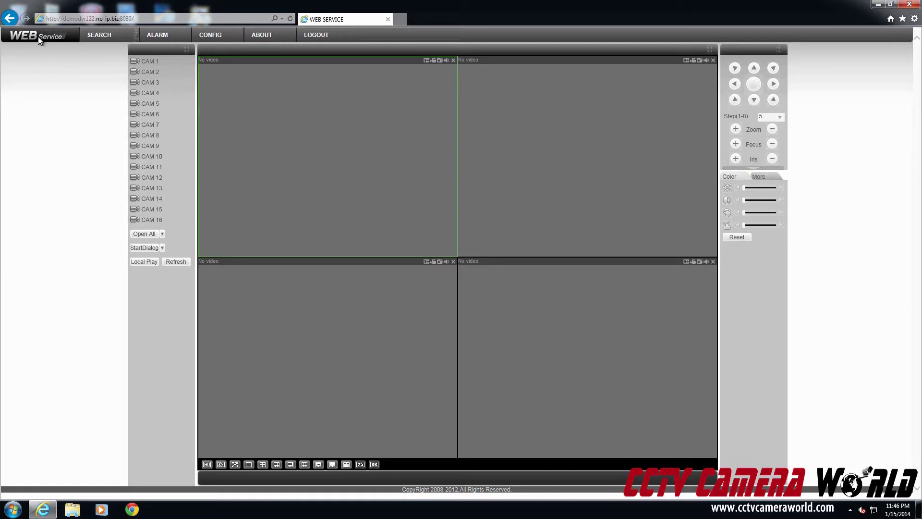
pyautogui.click(552, 189)
pyautogui.click(473, 307)
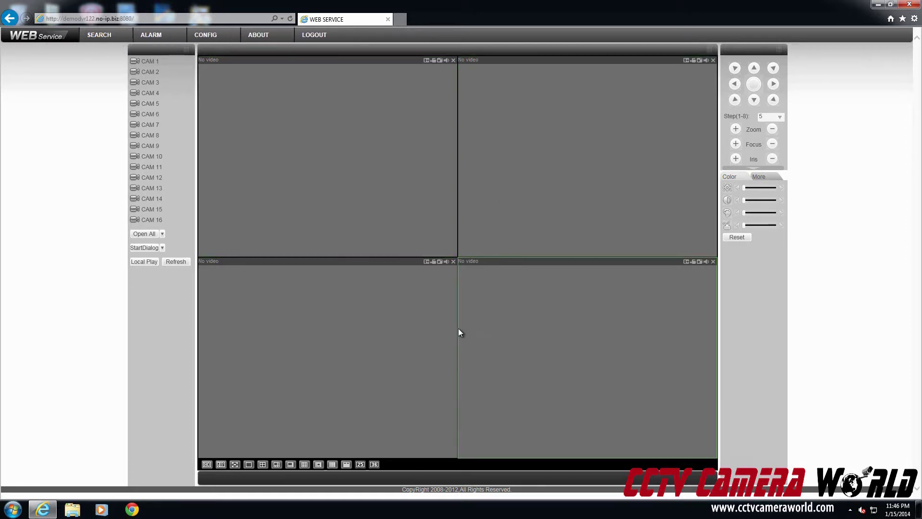
pyautogui.click(423, 295)
pyautogui.click(282, 168)
pyautogui.click(644, 168)
pyautogui.click(635, 355)
pyautogui.click(452, 352)
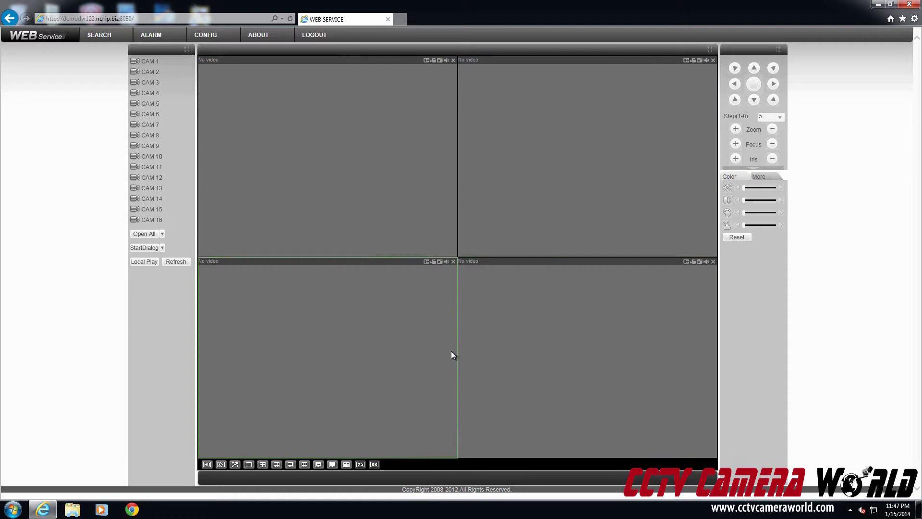
pyautogui.click(341, 207)
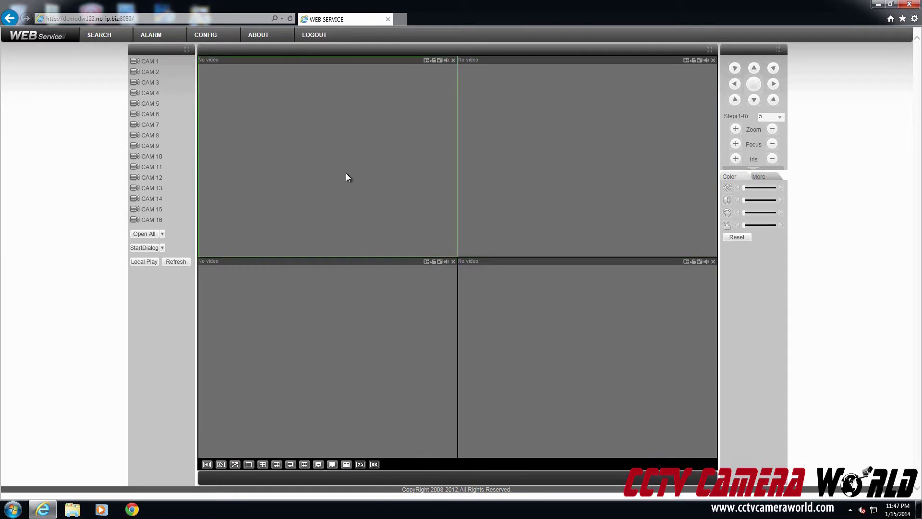
pyautogui.click(156, 85)
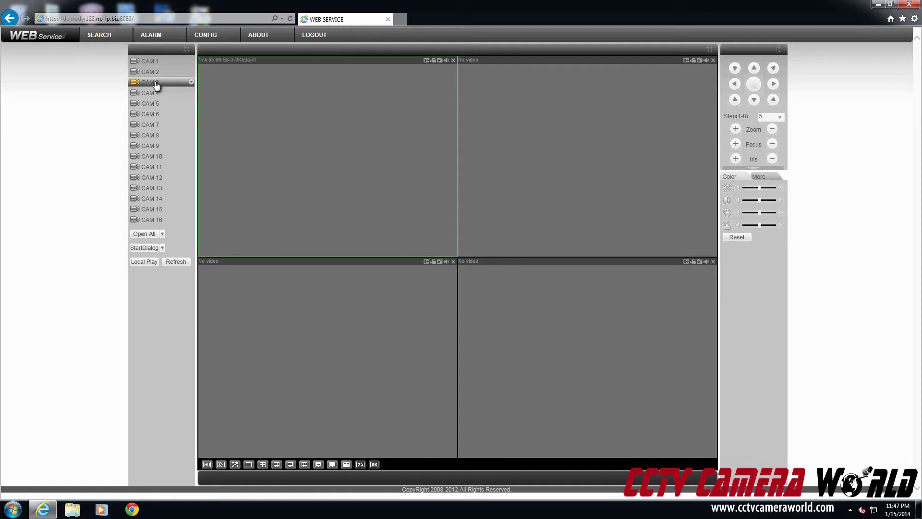